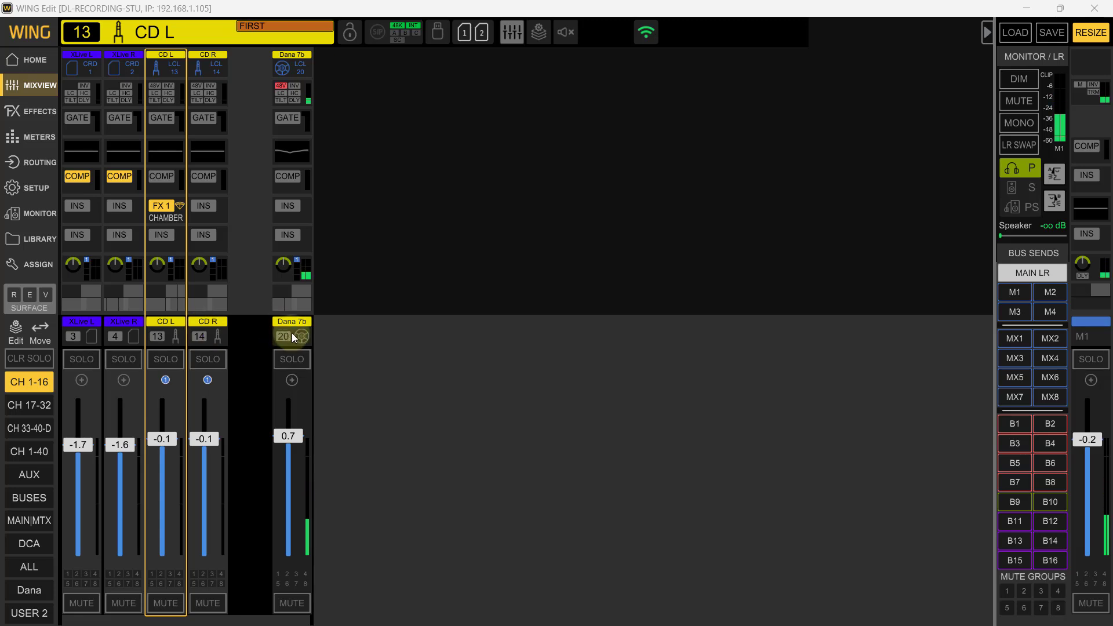
Step: Open the SD recorder, review its settings with both cards linked, and unlink the cards again
left_click(473, 33)
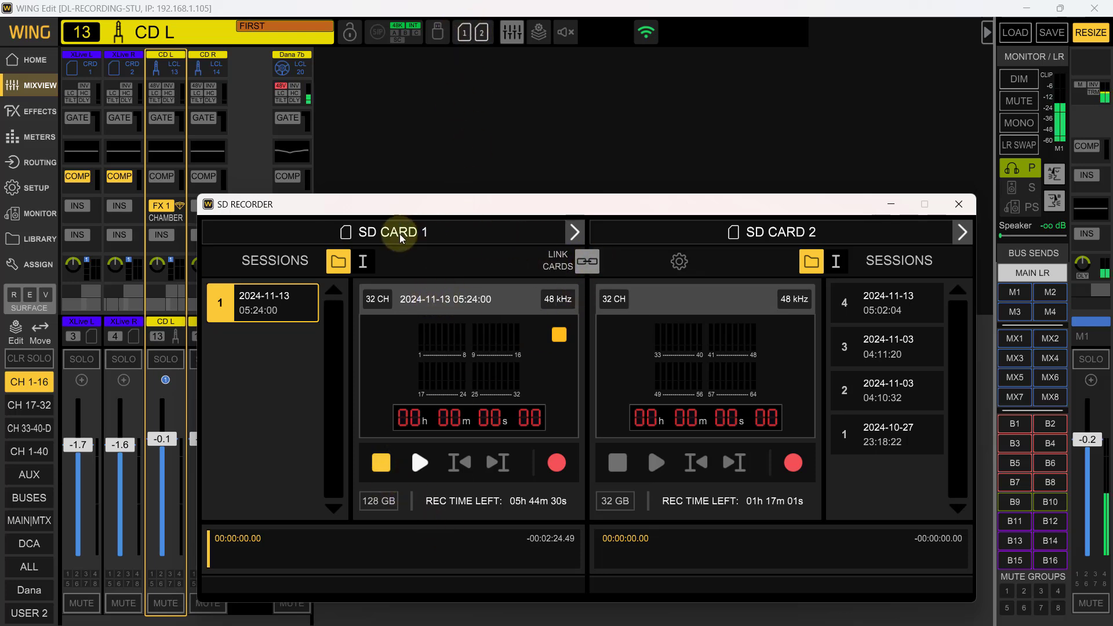
left_click(586, 264)
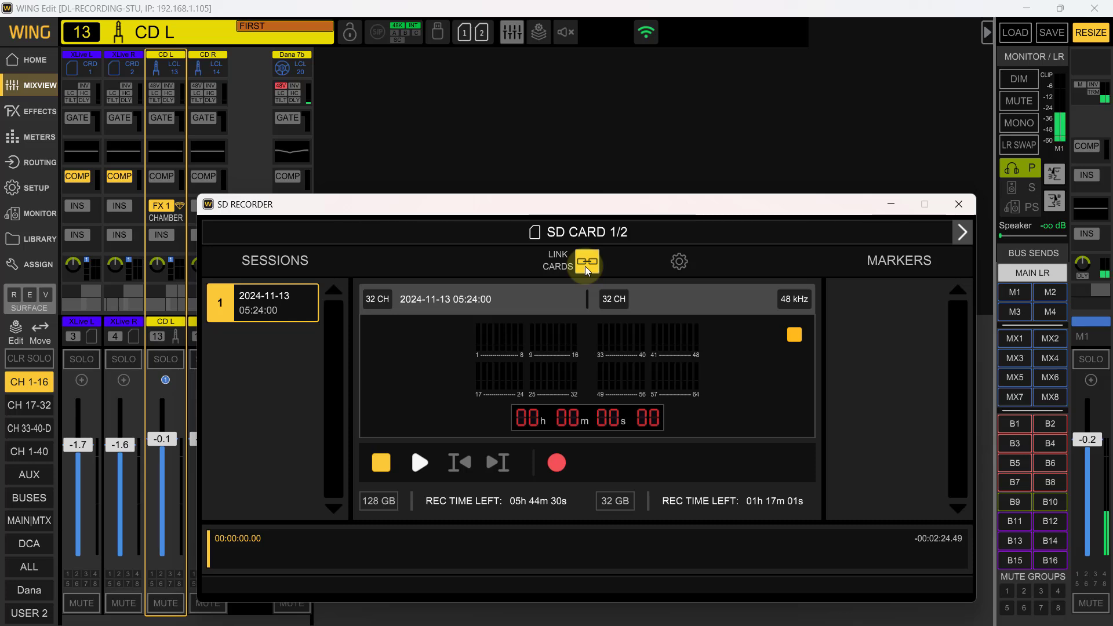
left_click(682, 267)
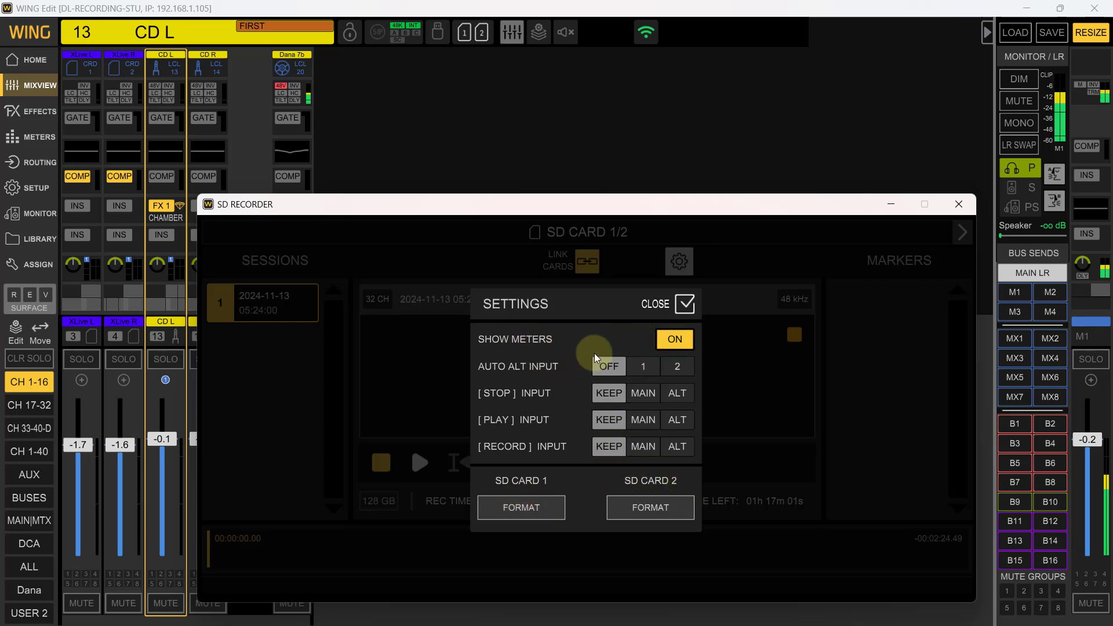
left_click(685, 304)
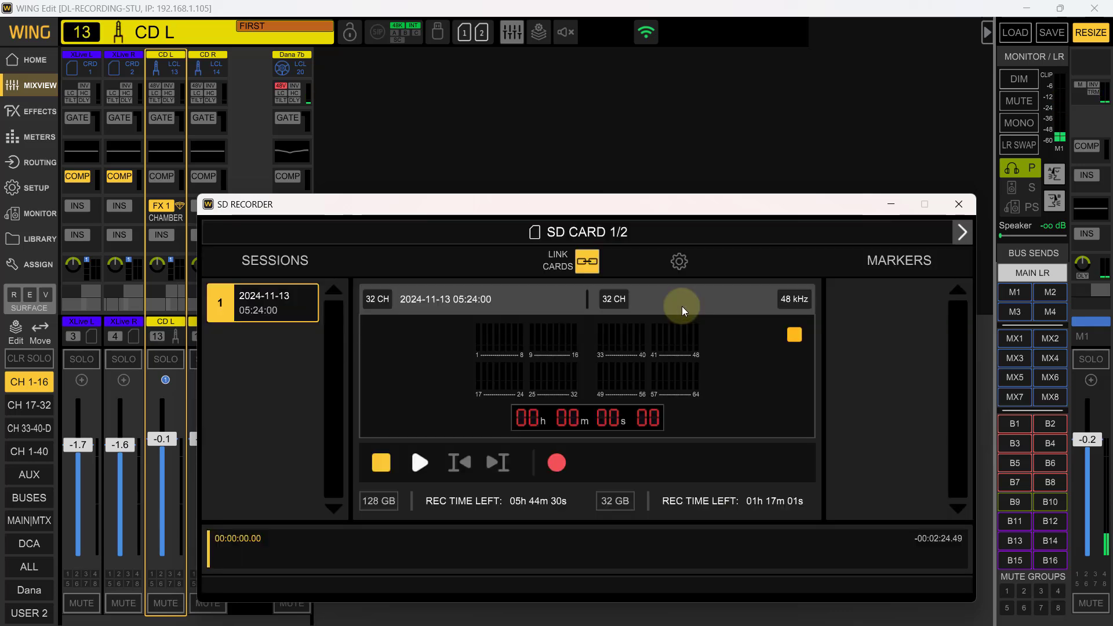
left_click(586, 268)
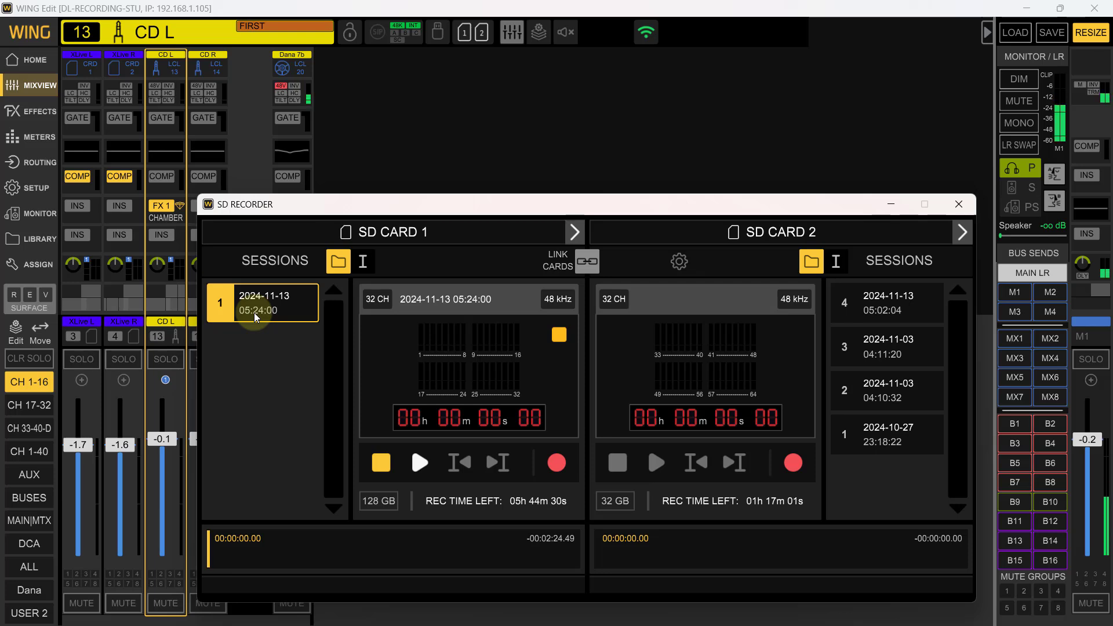
left_click(290, 603)
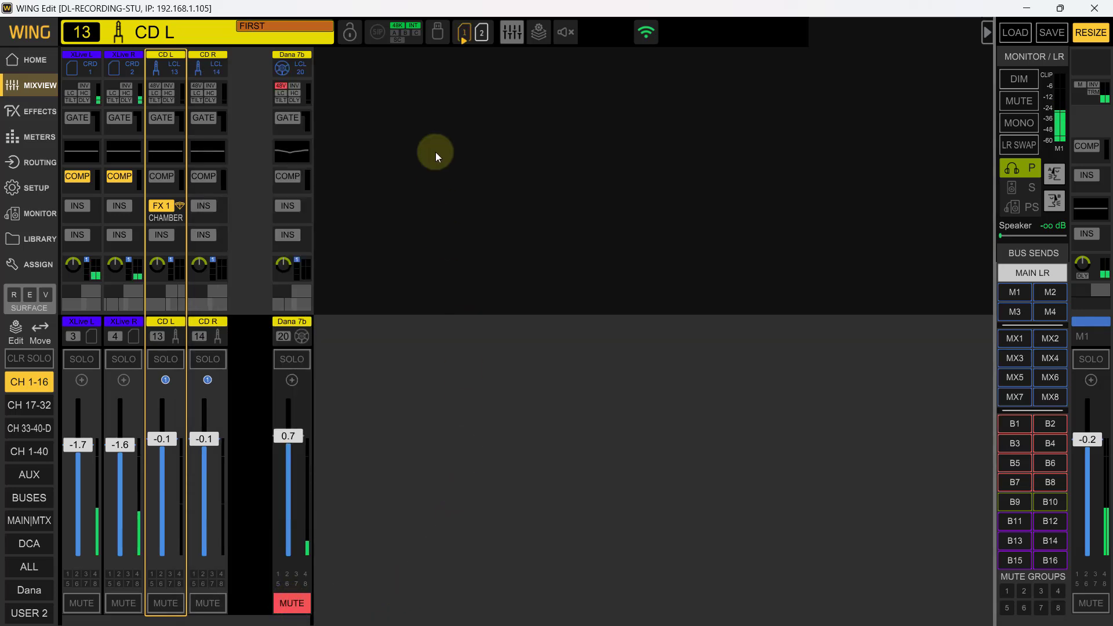
left_click(476, 32)
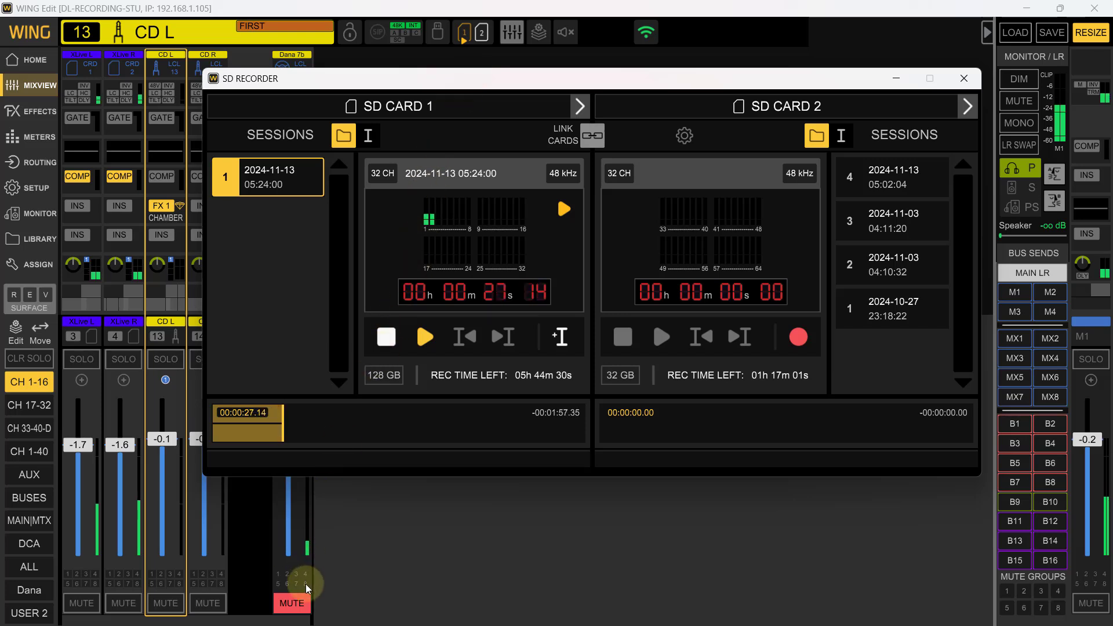
left_click(293, 610)
left_click(293, 607)
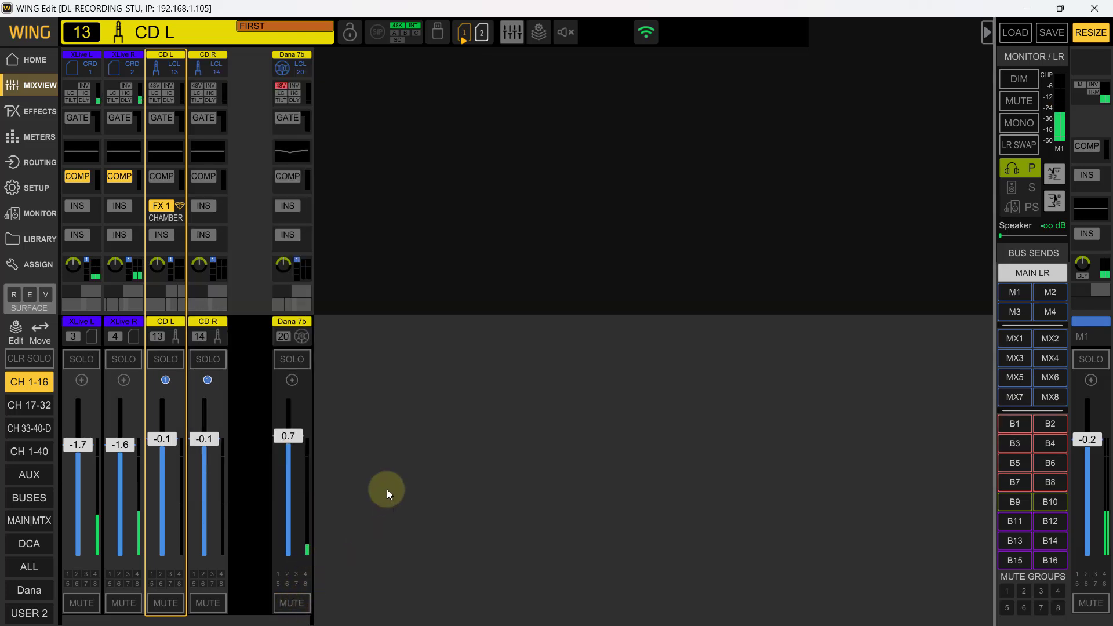
left_click(474, 33)
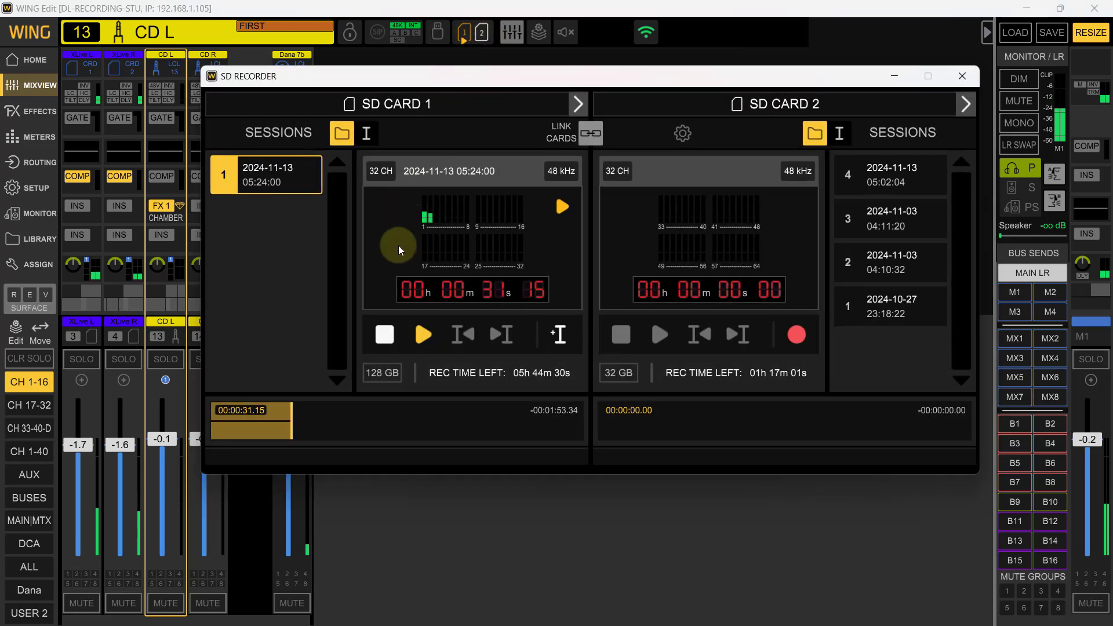
left_click(384, 335)
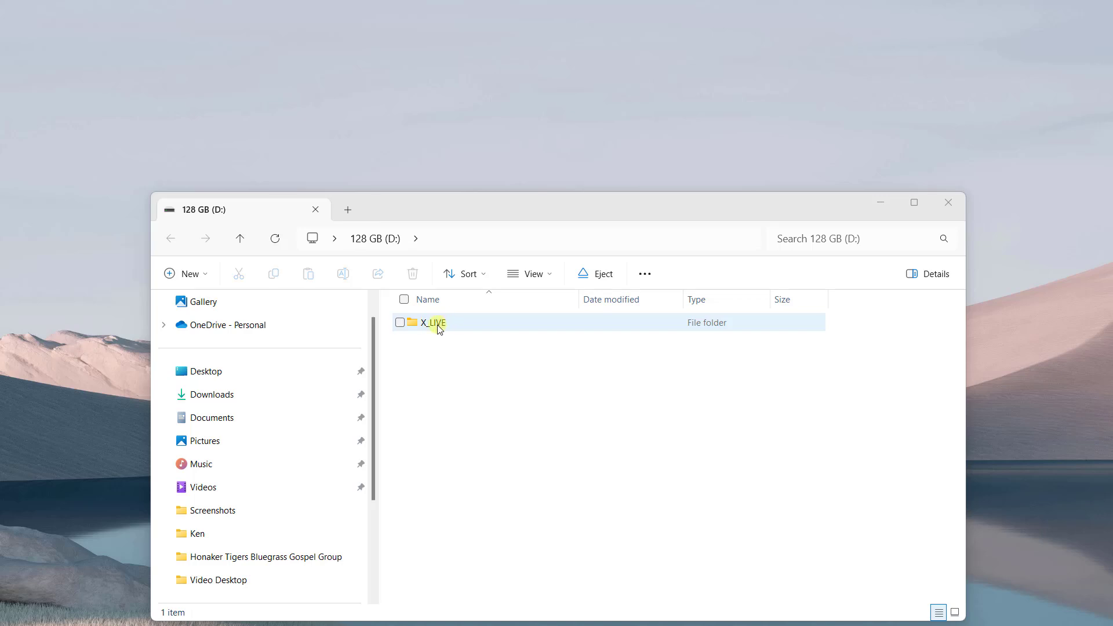
Step: Copy the X_LIVE folder from the 128 GB card to the desktop and open its 596D2B00 subfolder
right_click(462, 326)
left_click(499, 246)
left_click(583, 118)
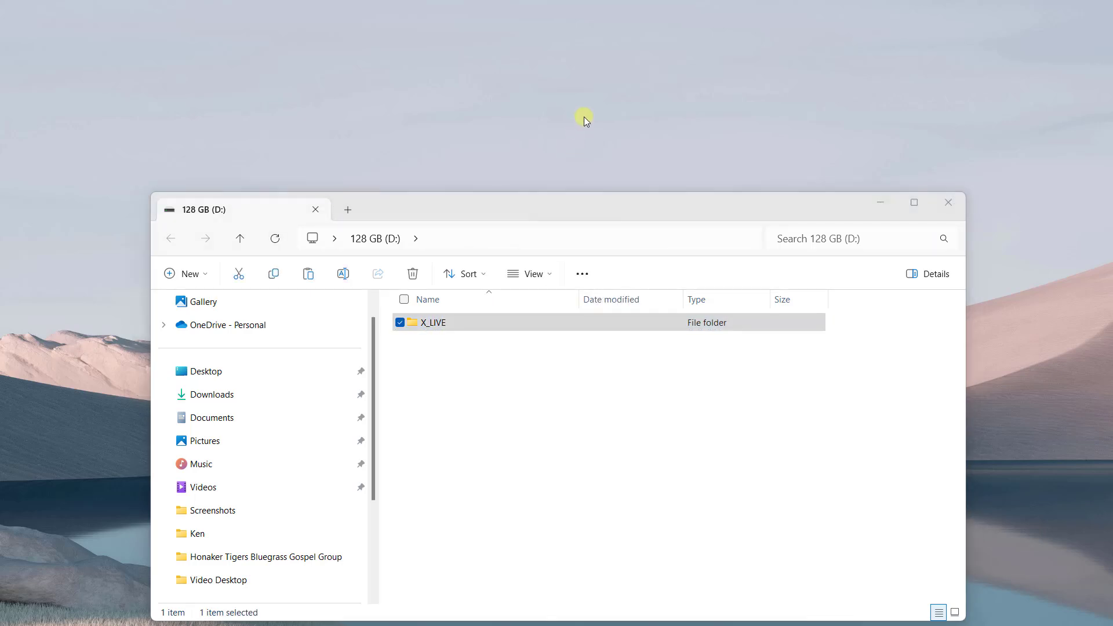
right_click(585, 117)
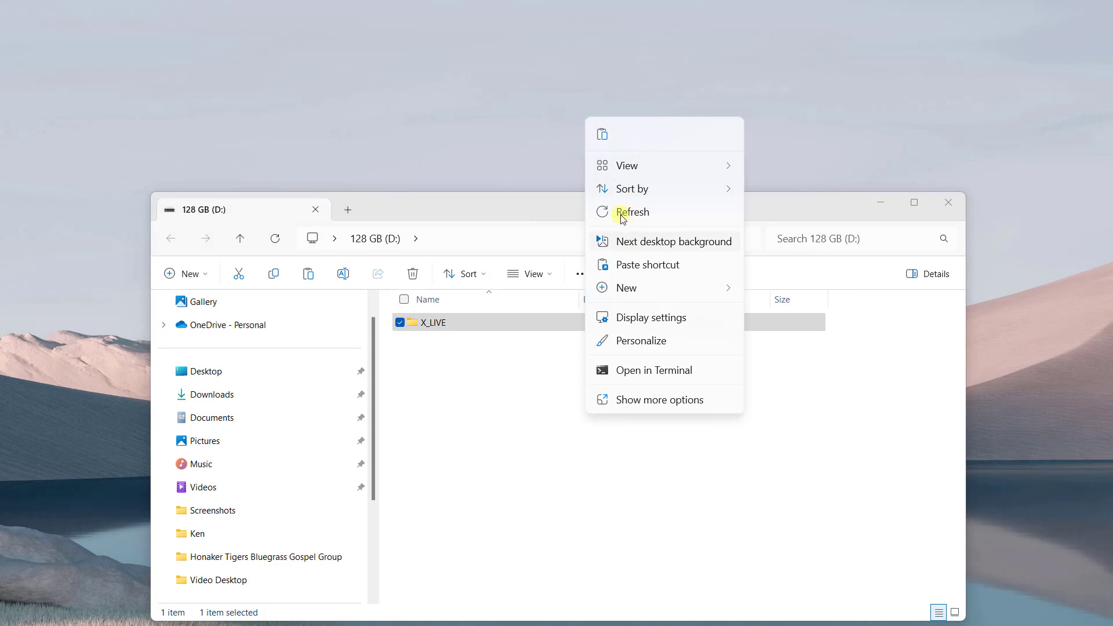
left_click(603, 135)
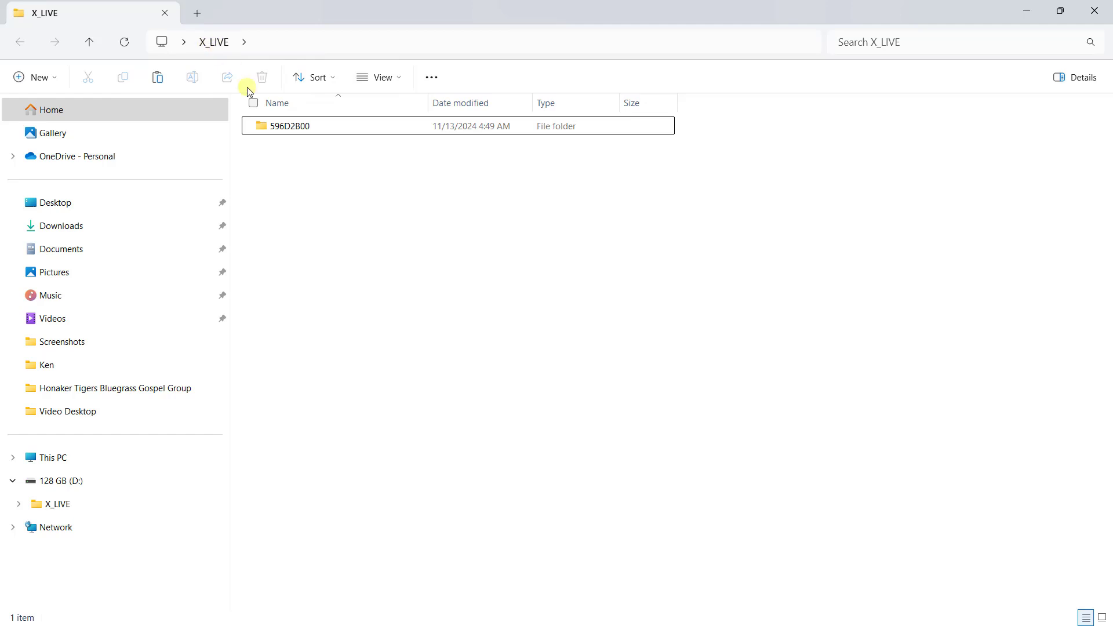
double_click(287, 131)
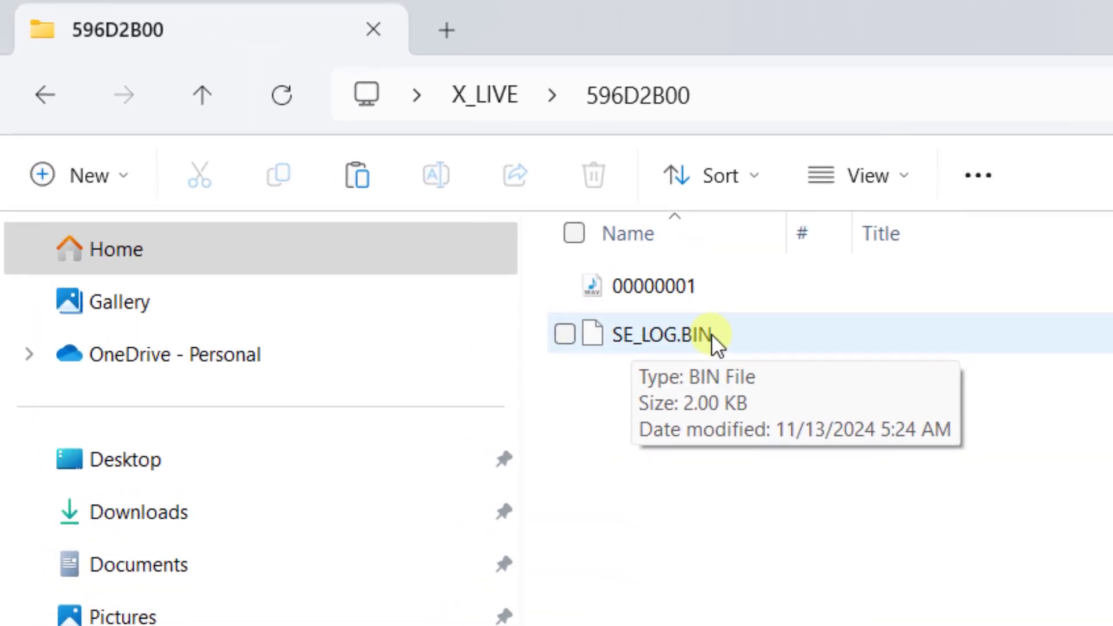
mouse_move(680, 287)
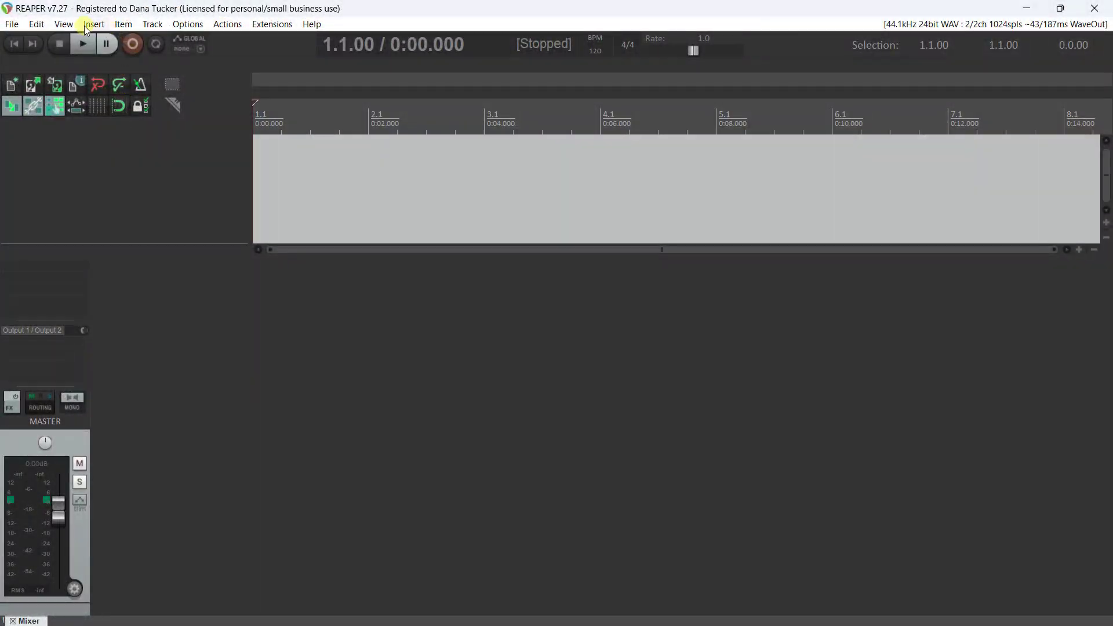
Step: In REAPER, import the media file 00000001 from the desktop's X_LIVE\596D2B00 folder into the project
left_click(93, 24)
left_click(114, 41)
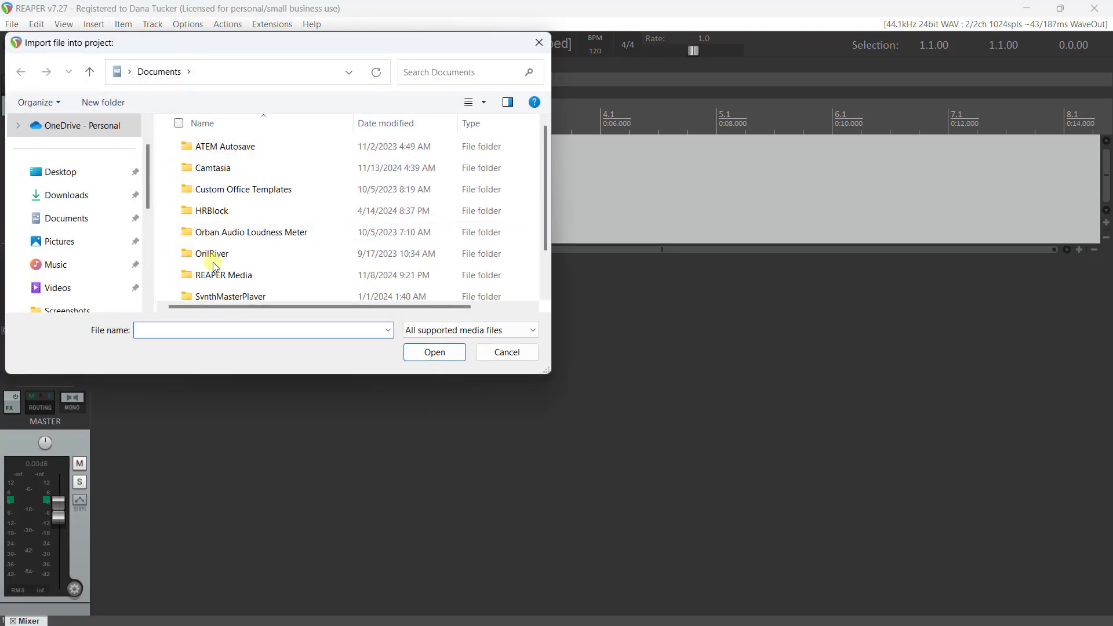
left_click(61, 172)
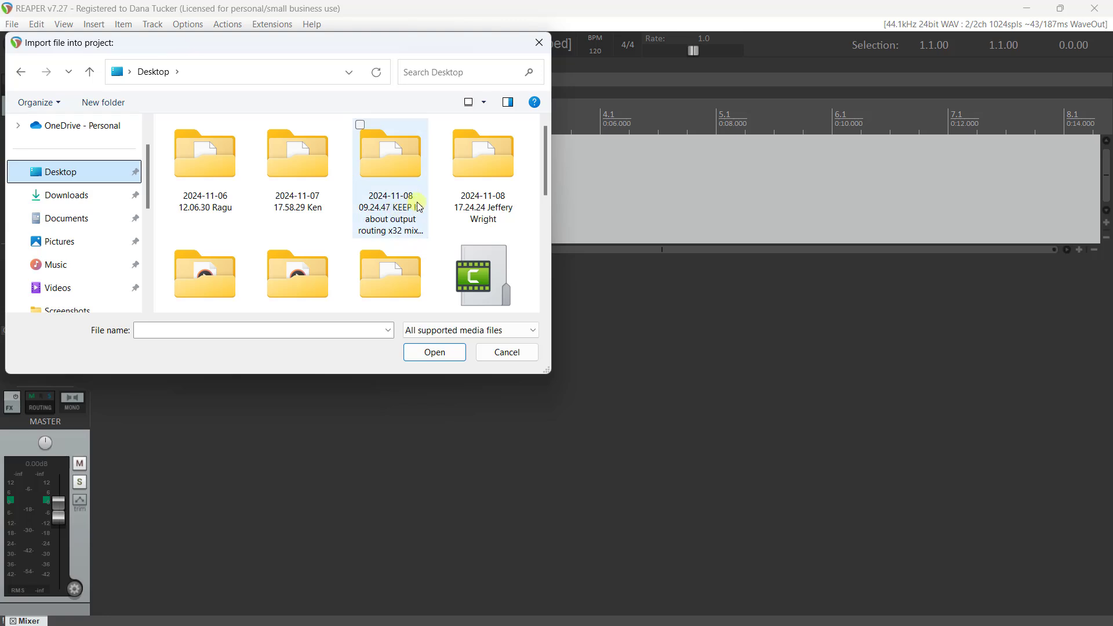
scroll(388, 212, "down", 5)
double_click(378, 248)
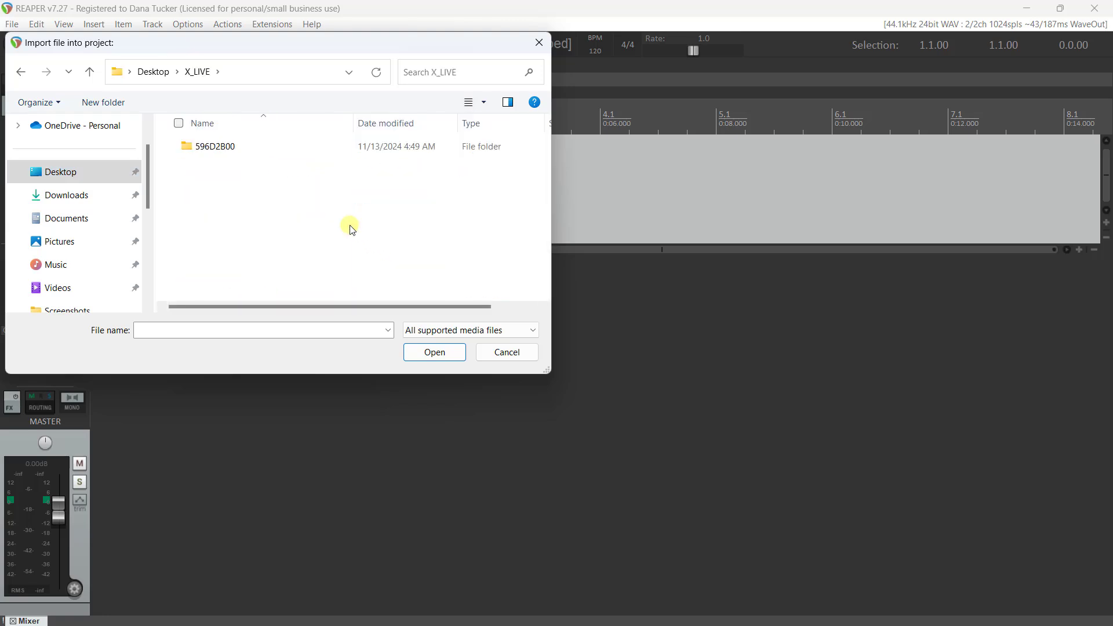
left_click(220, 147)
double_click(223, 150)
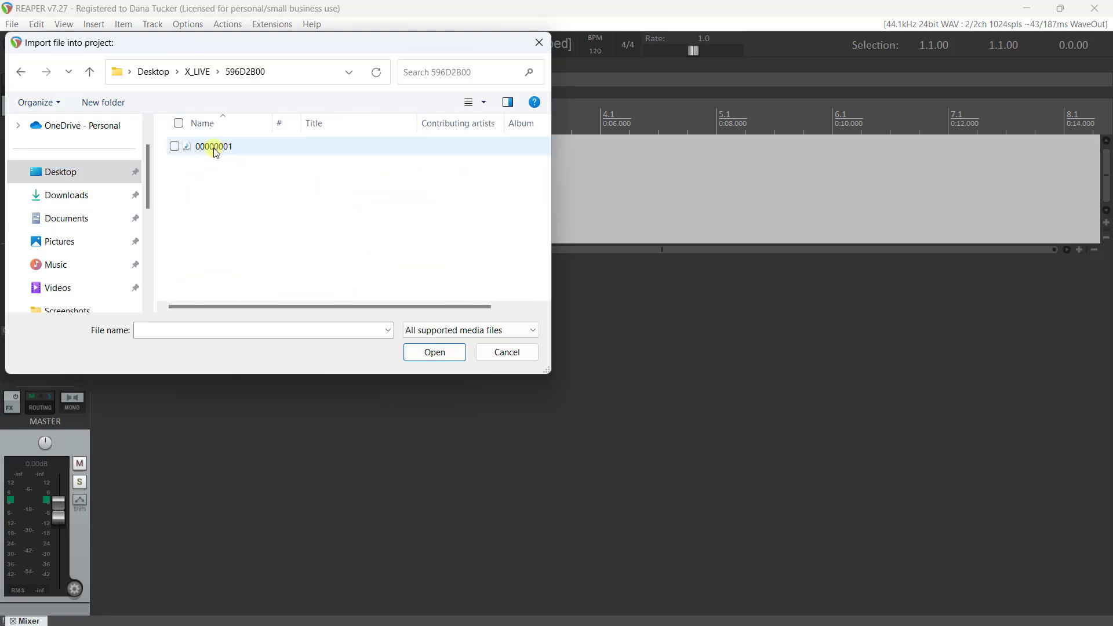
double_click(216, 149)
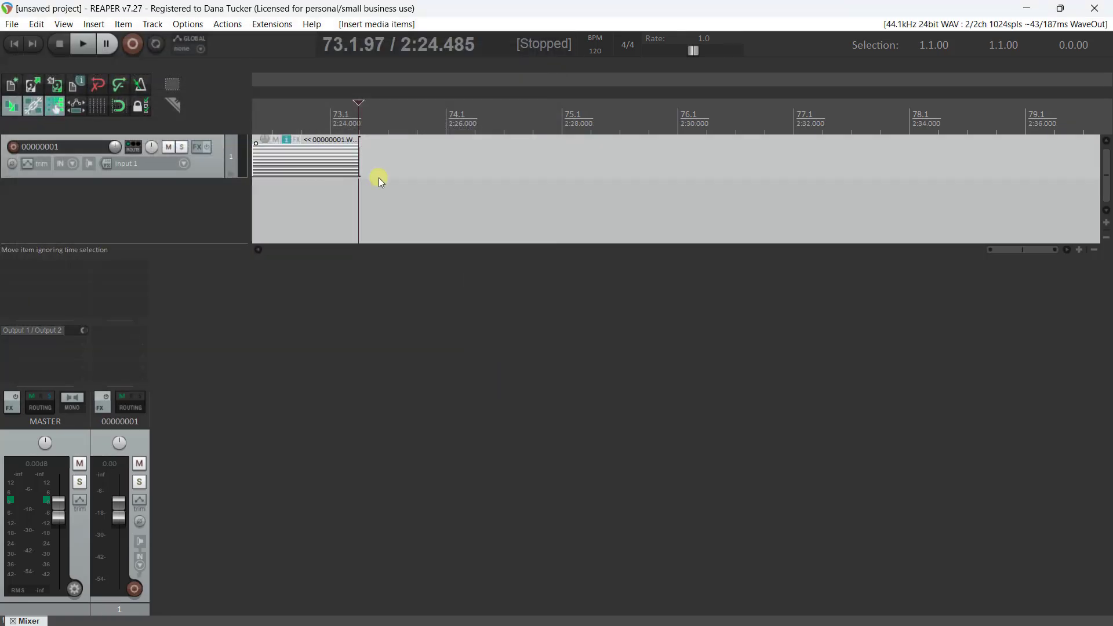
Step: Enlarge the arrange area and increase the height of the 00000001 track to show its channel lanes
left_click_drag(215, 177, 217, 216)
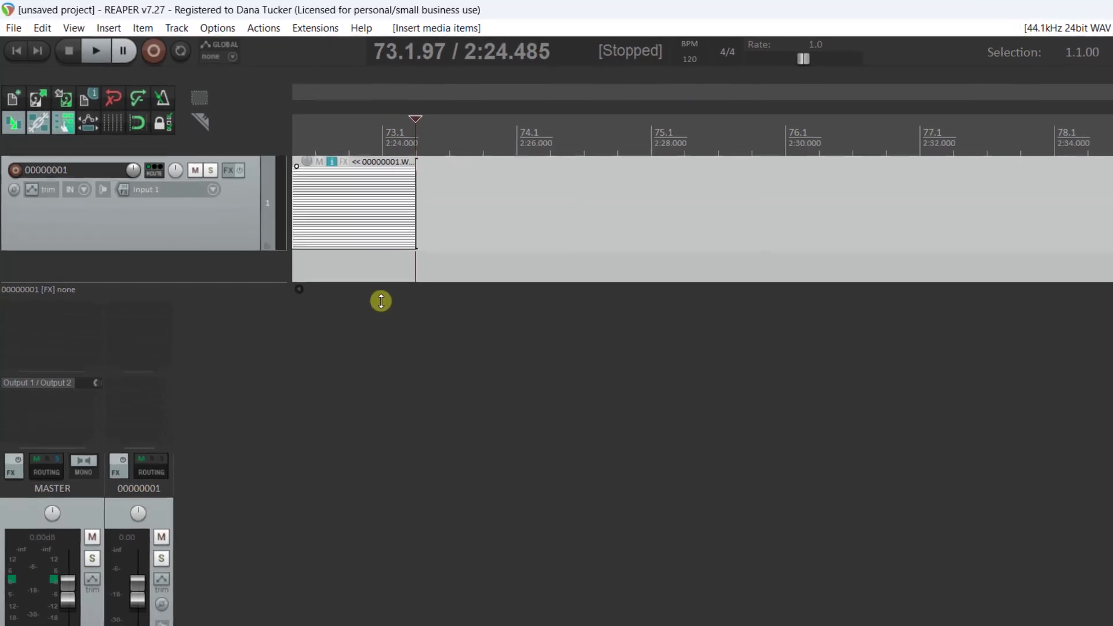
left_click_drag(475, 383, 454, 551)
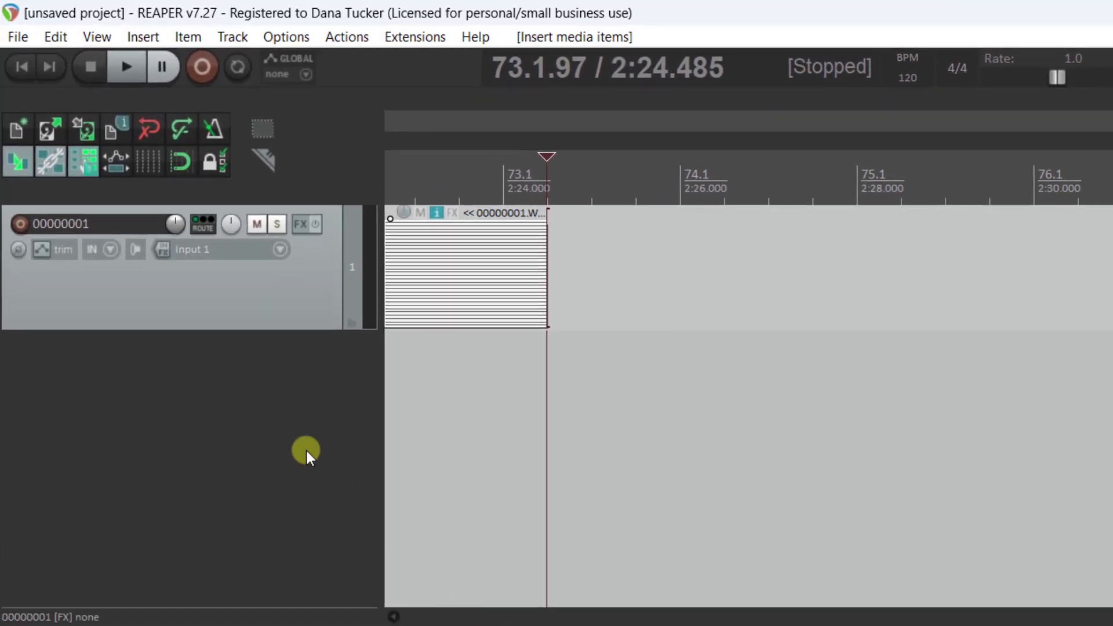
left_click_drag(323, 330, 301, 558)
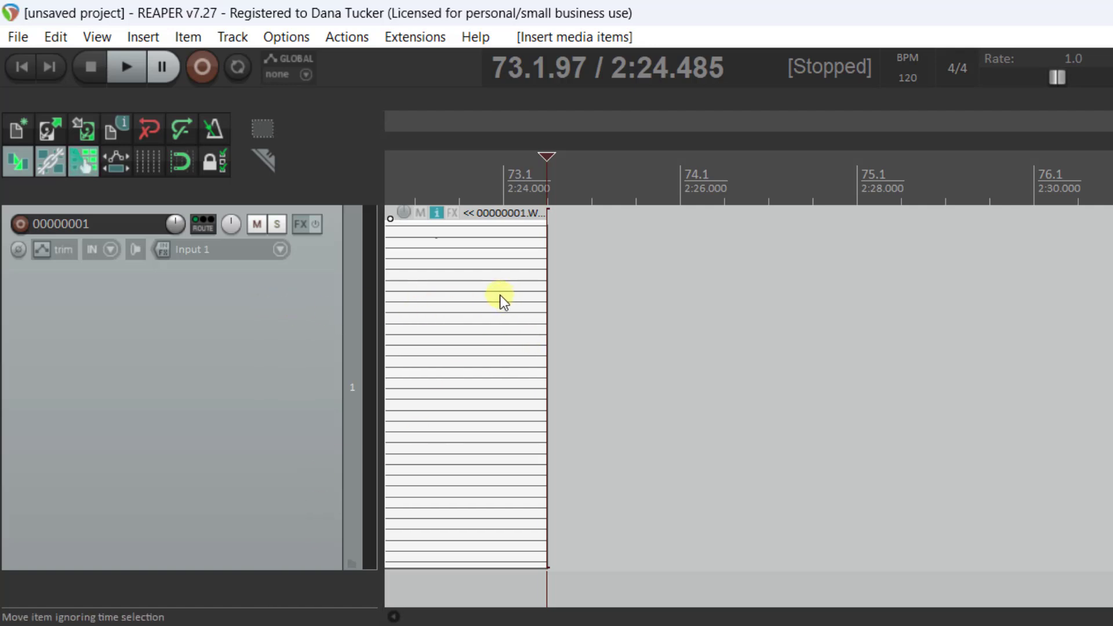
Step: Explode the multichannel 00000001 item into new one-channel items
left_click(456, 263)
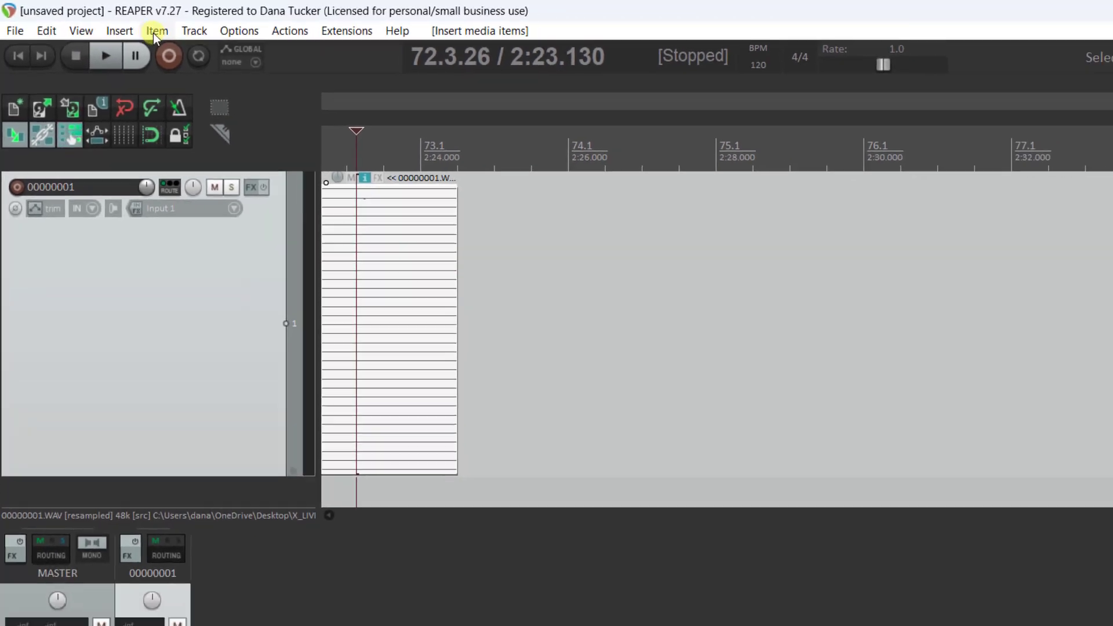
left_click(155, 32)
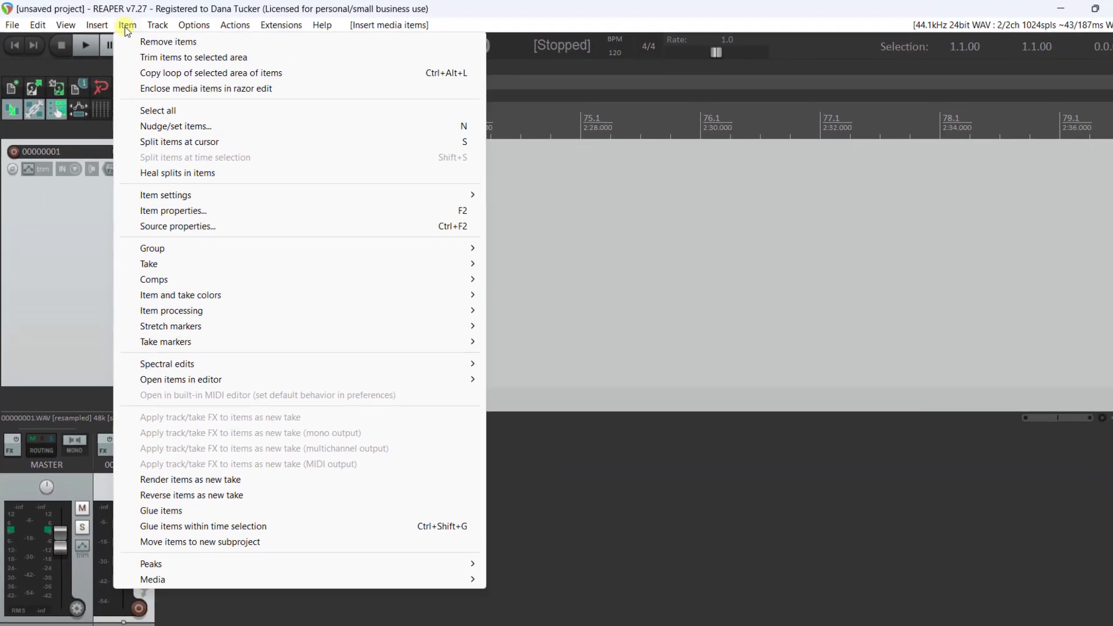
mouse_move(150, 303)
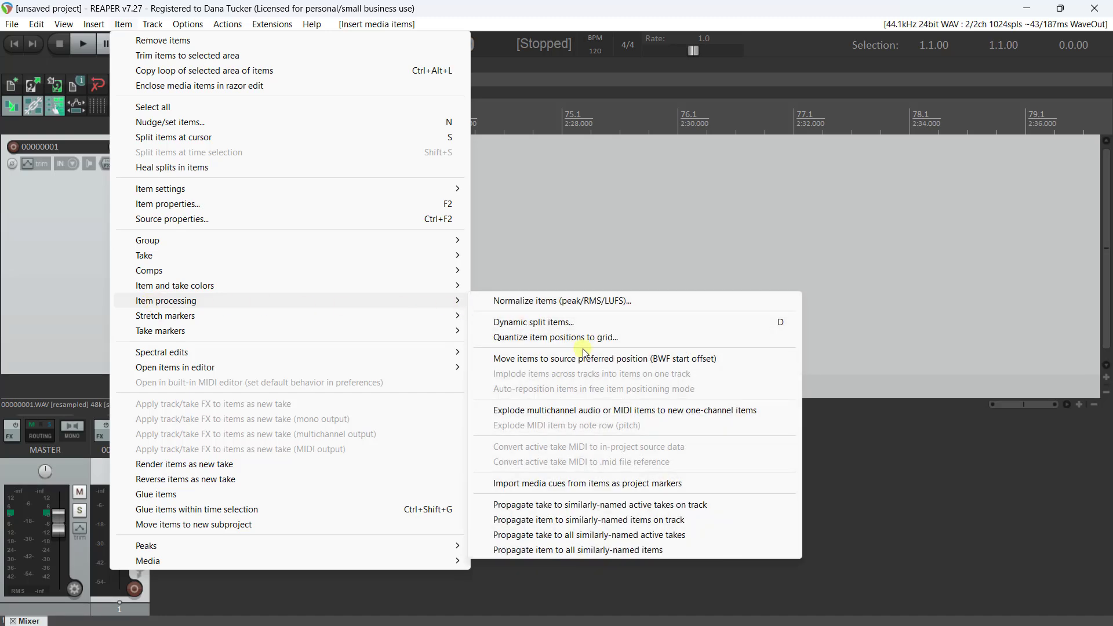
left_click(547, 412)
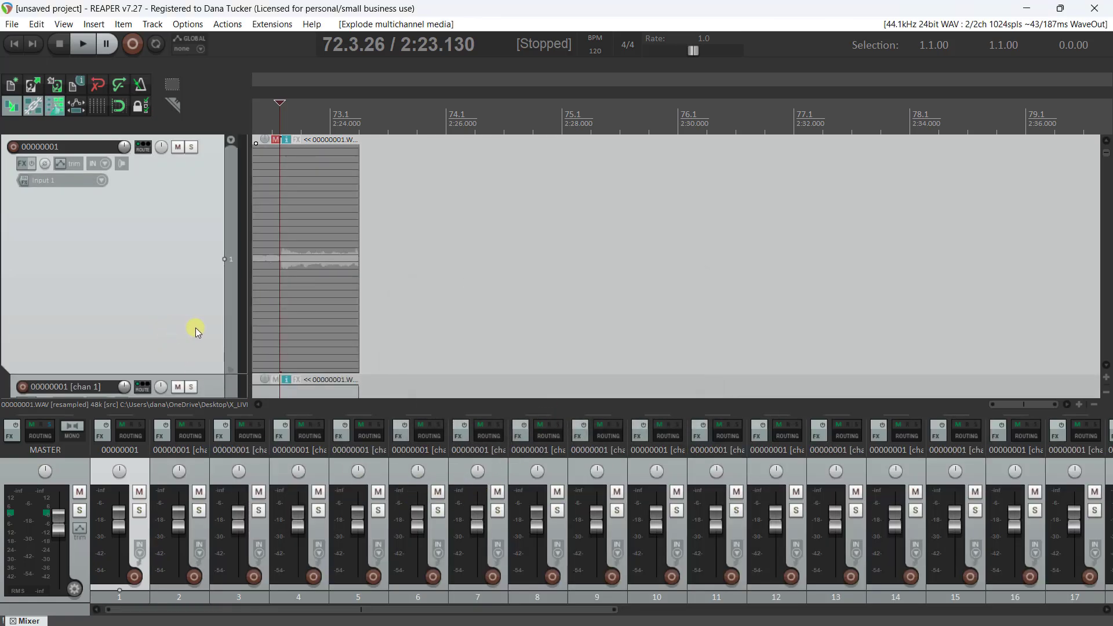
Step: Take the original 00000001 parent track out of folder mode and remove it from the project
left_click_drag(203, 372, 199, 189)
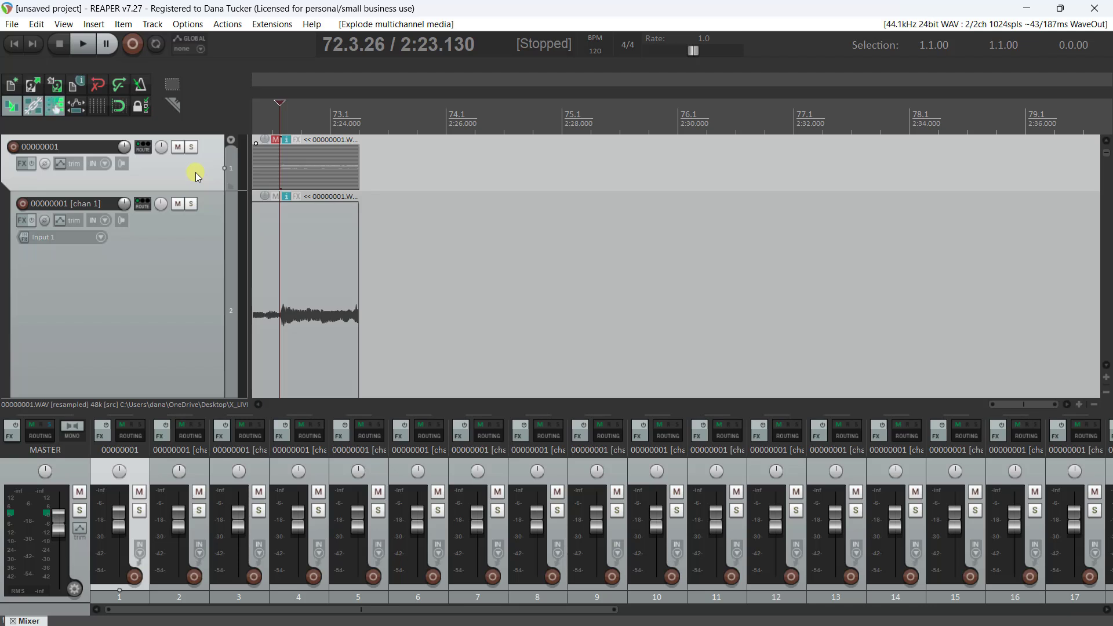
left_click(230, 186)
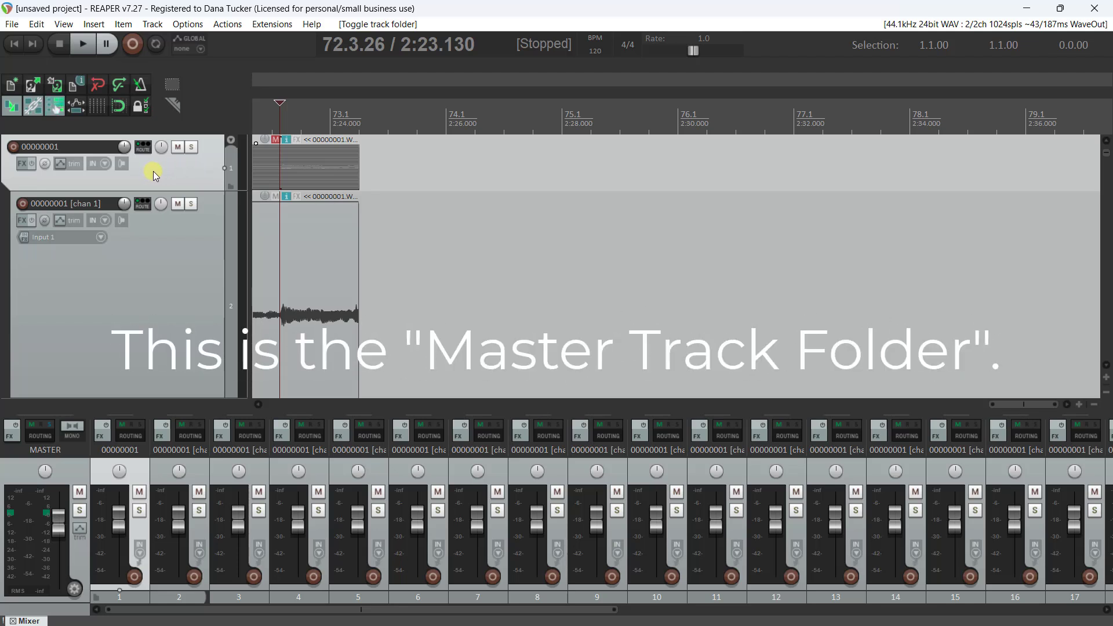
left_click(228, 186)
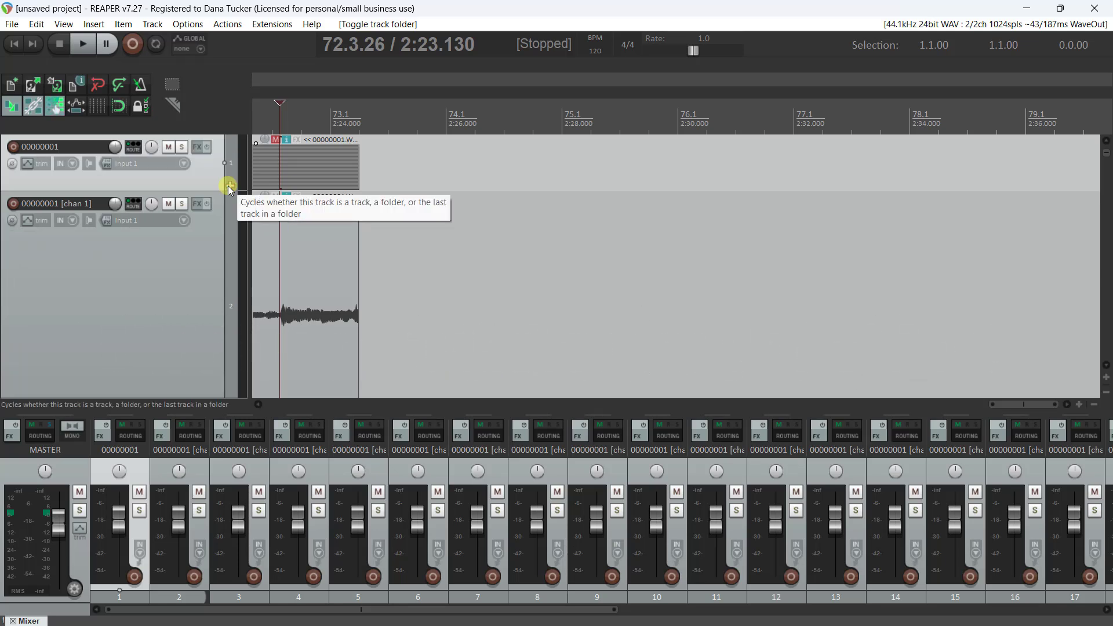
right_click(193, 181)
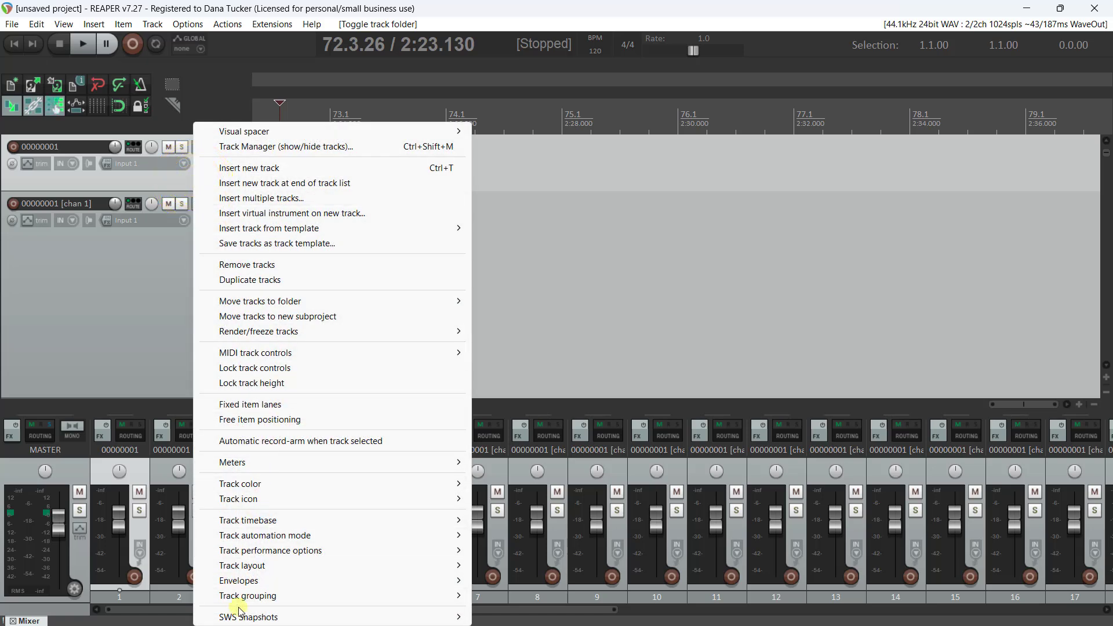
left_click(255, 265)
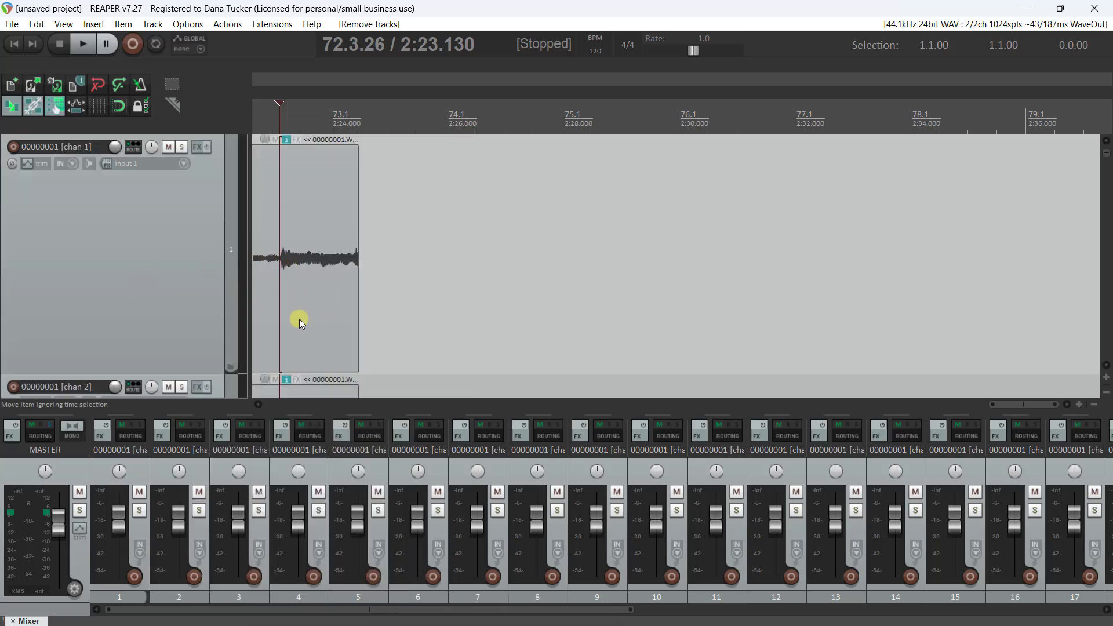
Step: Delete the tracks for channels 3 to 32, keeping only channels 1 and 2
scroll(301, 319, "up", 2)
scroll(487, 313, "down", 1)
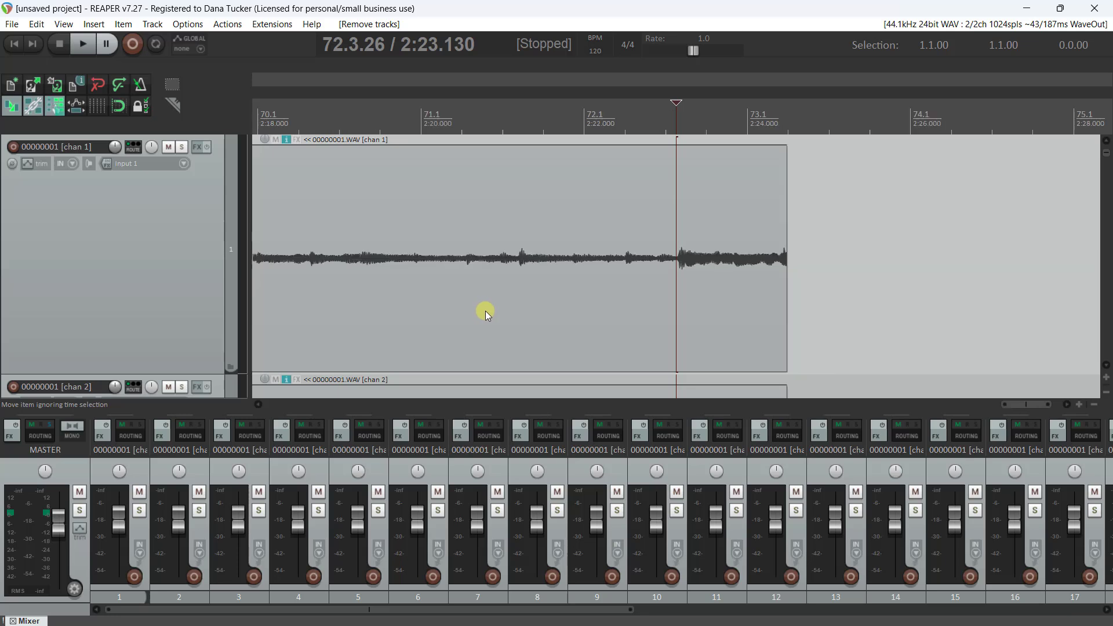
left_click(151, 470)
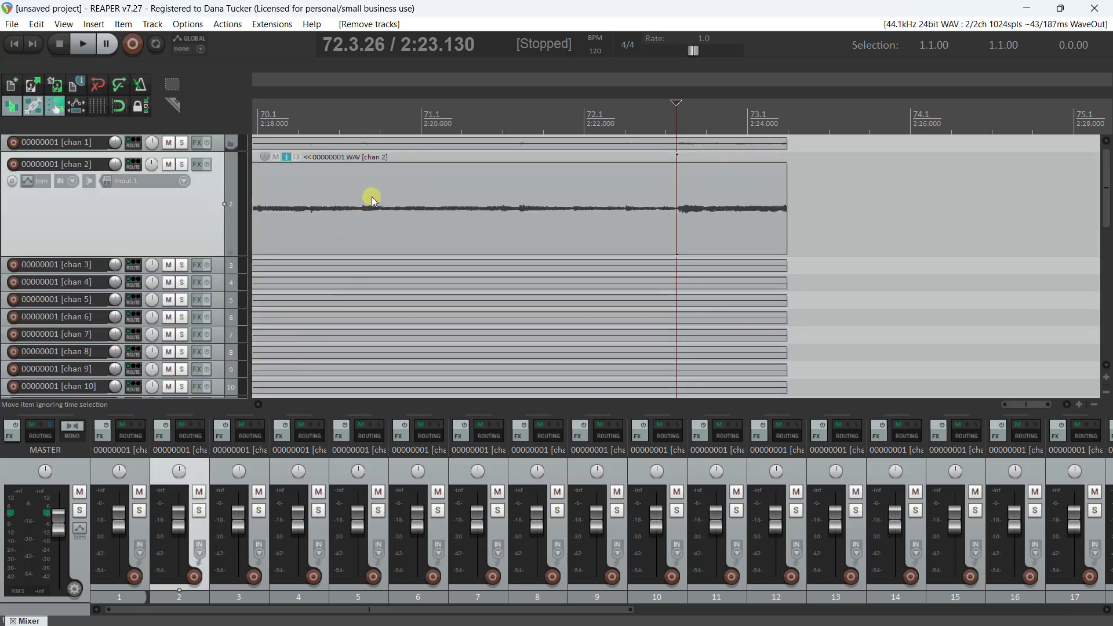
left_click(221, 469)
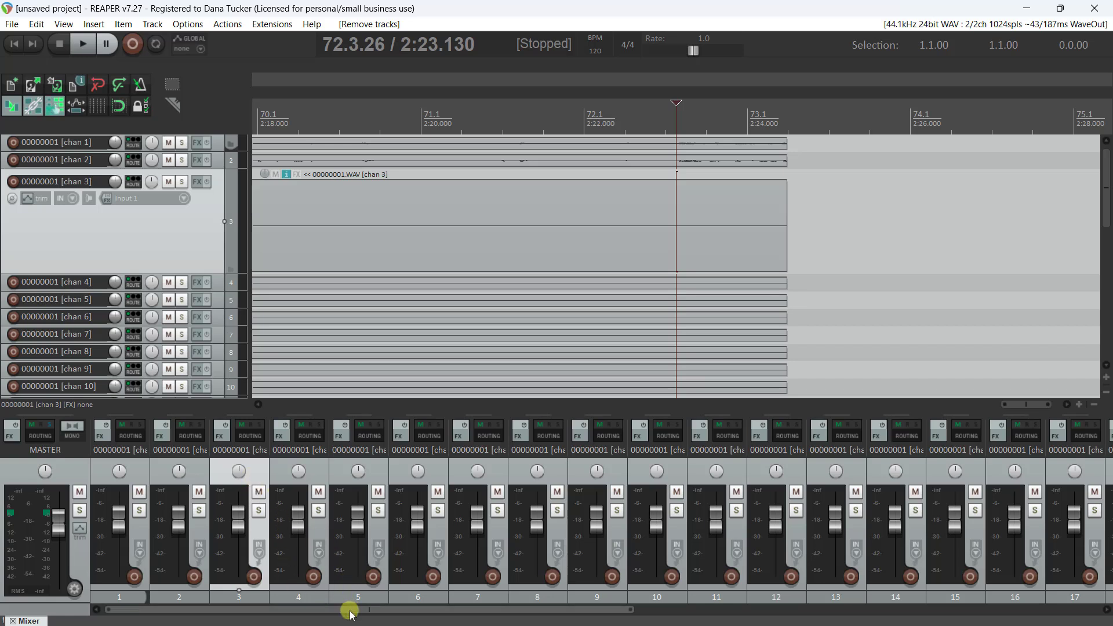
left_click_drag(348, 609, 840, 619)
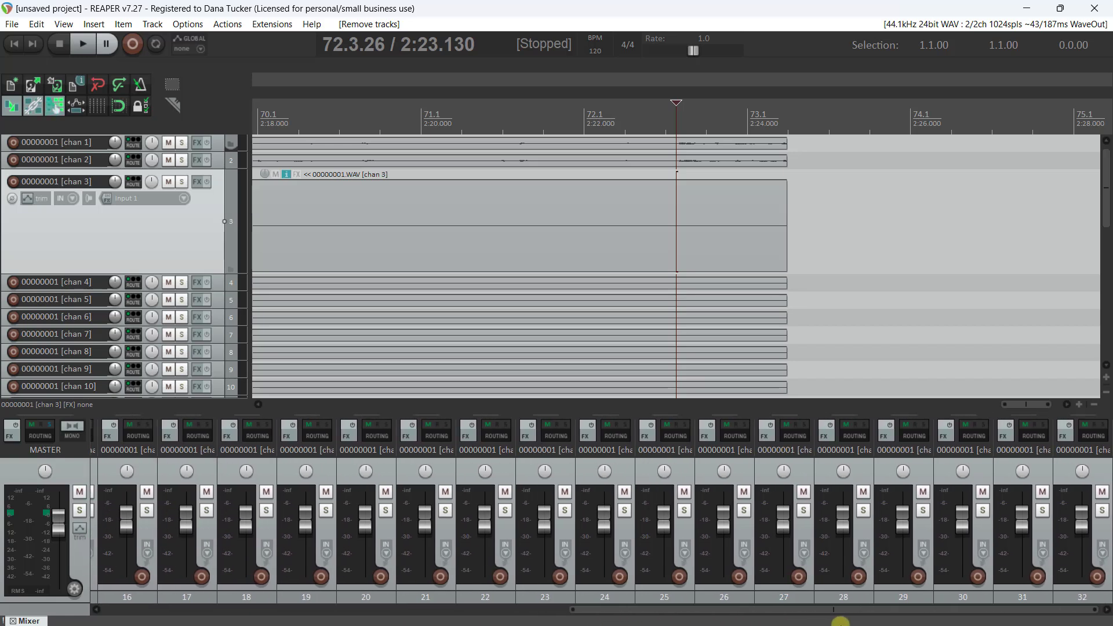
left_click(1063, 474)
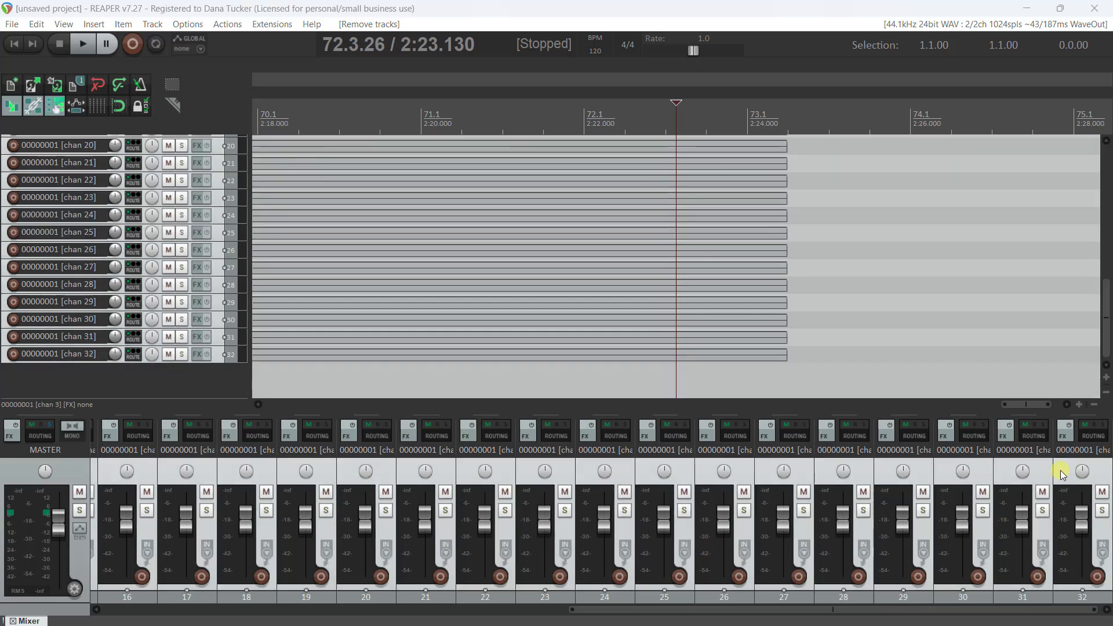
key("Delete")
left_click(546, 369)
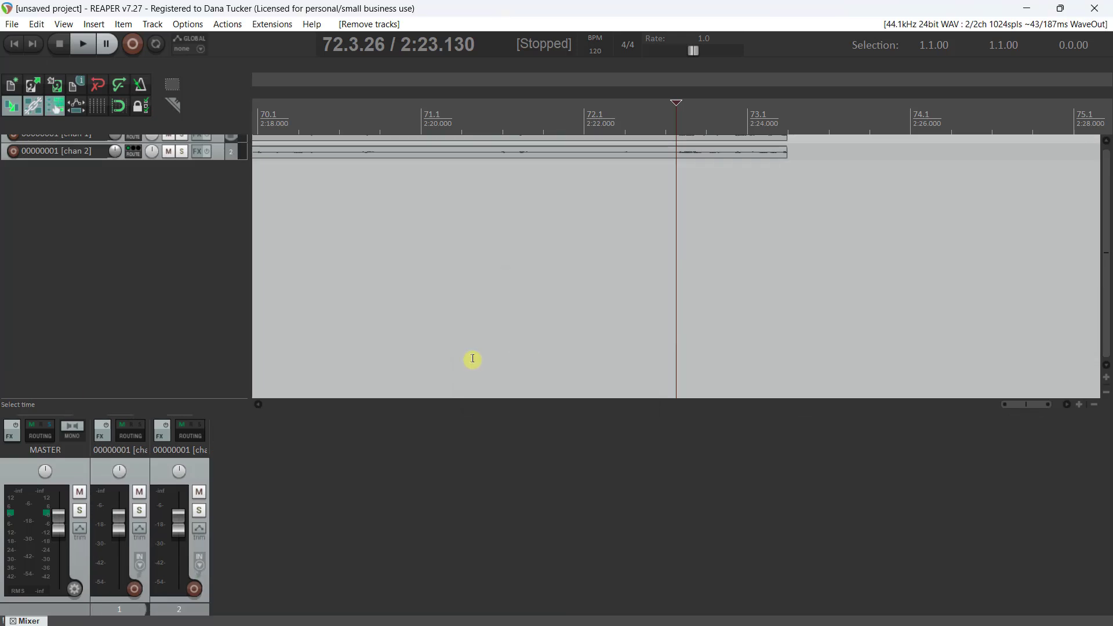
Step: Increase the track heights of channel 1 and channel 2 in the arrange area
left_click(124, 461)
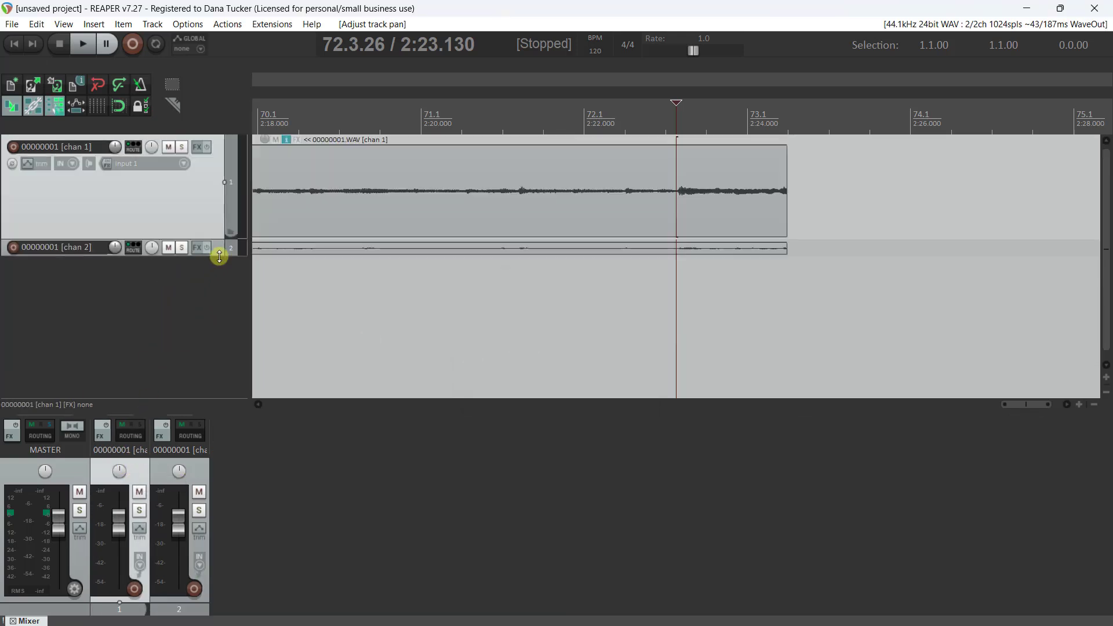
left_click_drag(219, 252, 226, 370)
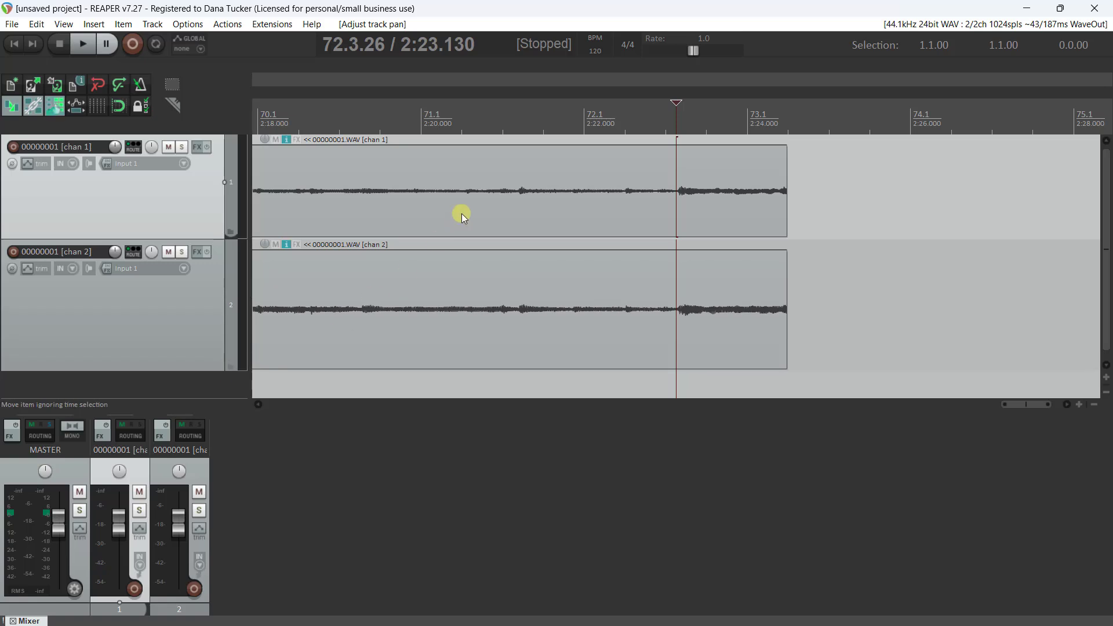